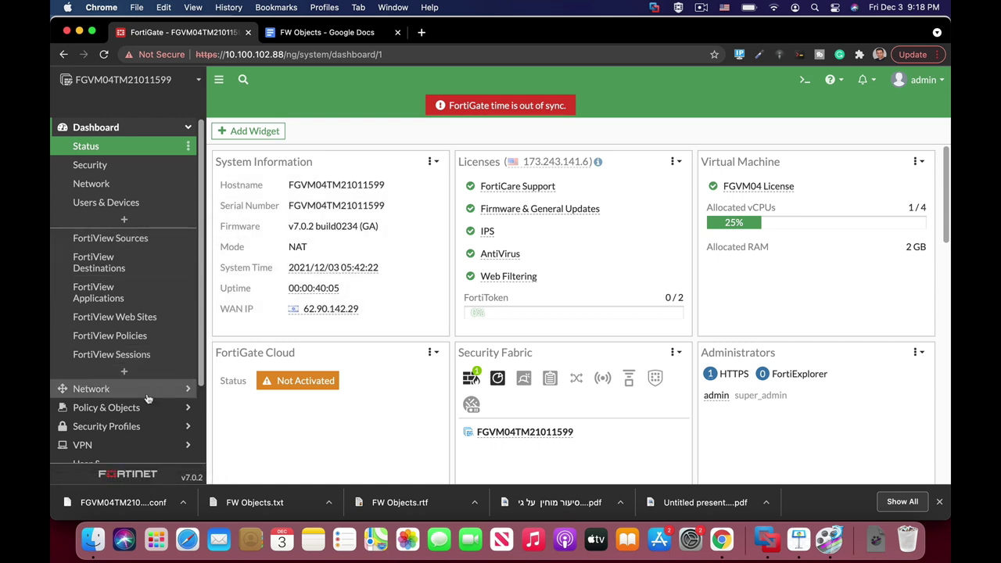
Go to Security Fabric > Automation in the sidebar to list the automation stitches.
scroll(136, 395, down, 1)
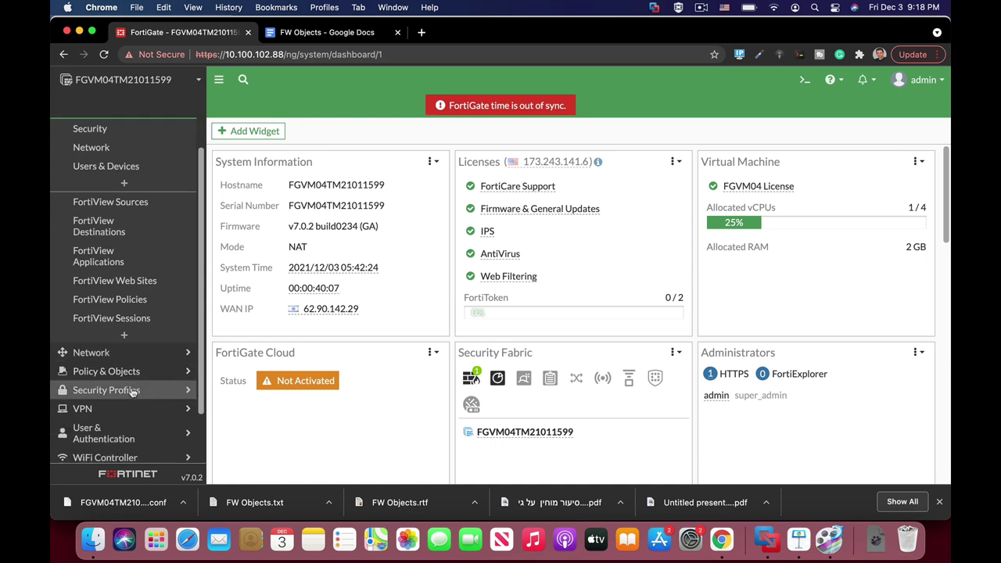
scroll(129, 389, down, 2)
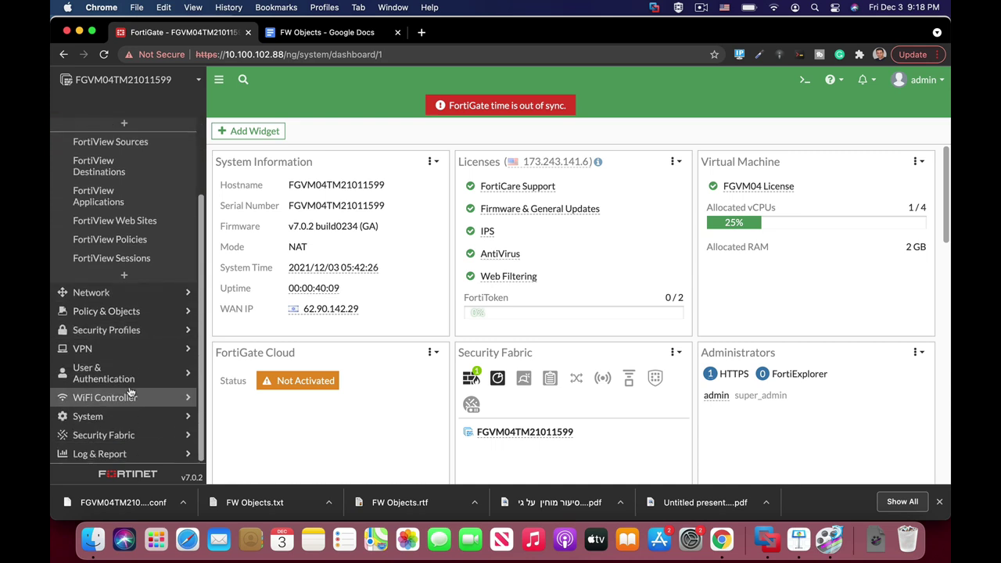
click(132, 435)
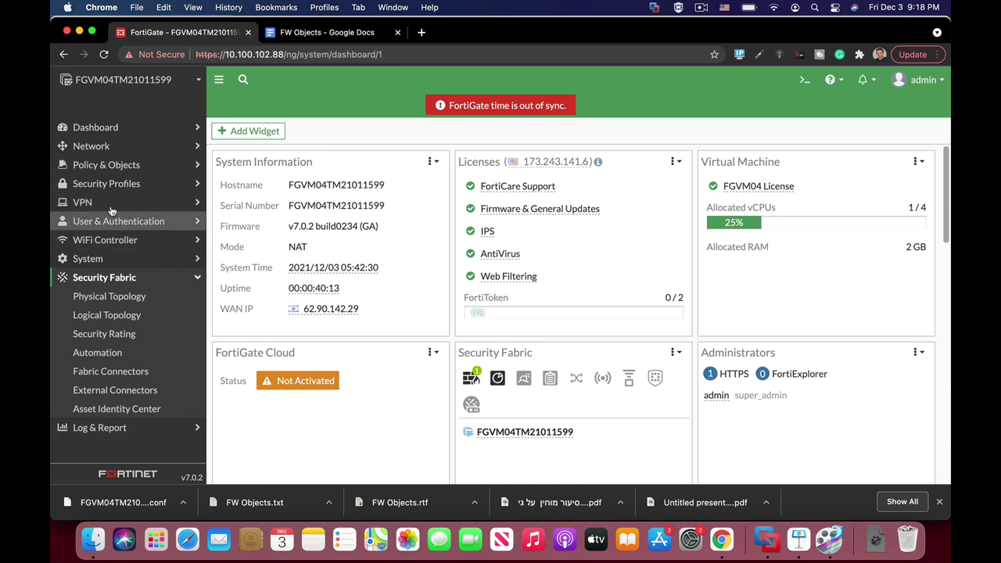
click(114, 355)
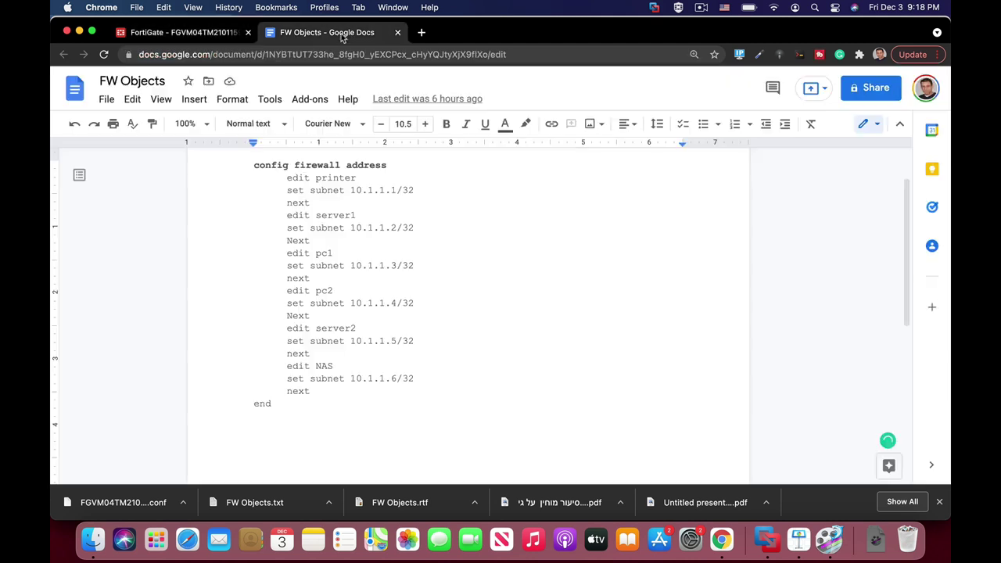
Download the FW Objects Google Doc as a plain text file, FW Objects (1).txt.
click(341, 34)
drag(316, 181, 364, 180)
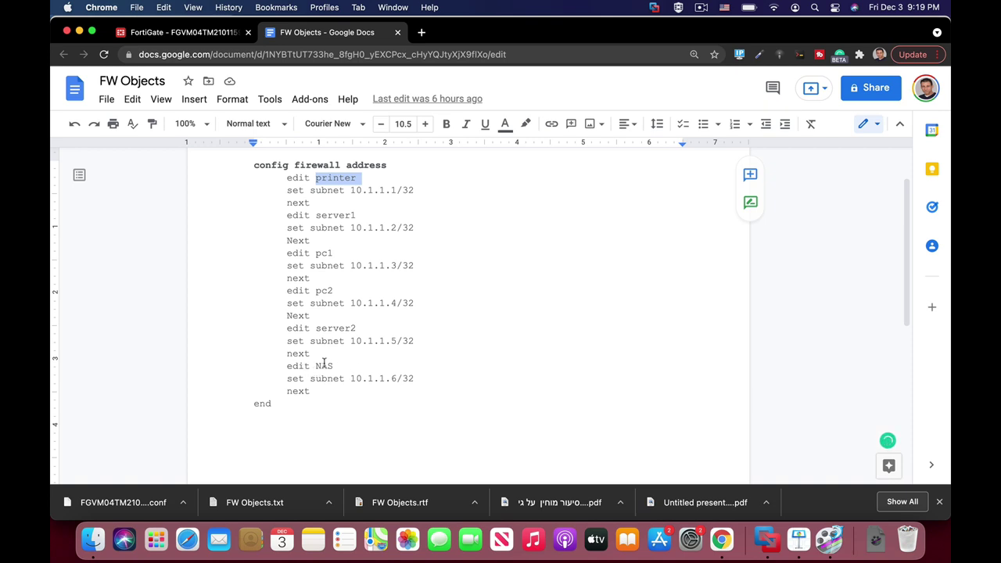
click(106, 99)
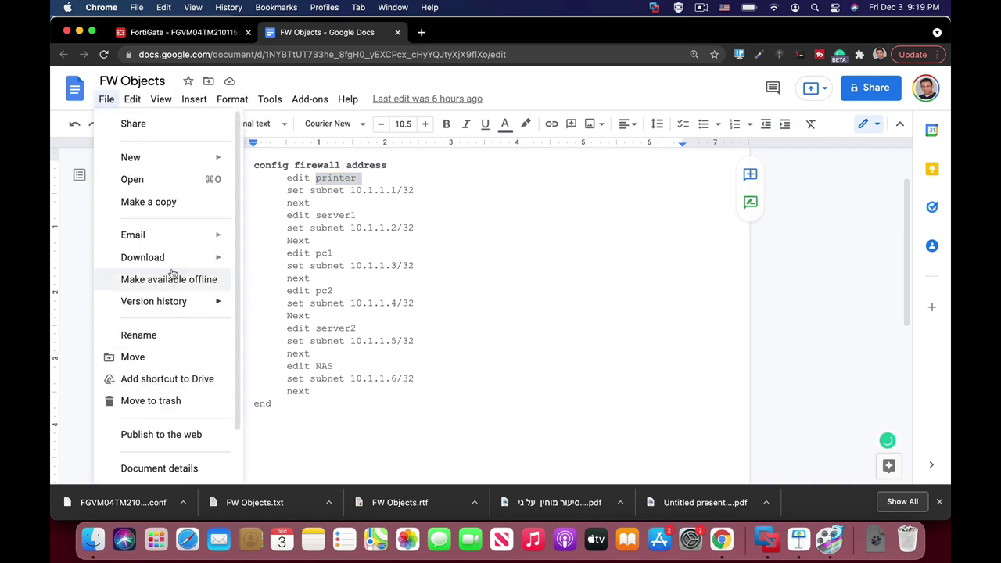
mouse_move(173, 263)
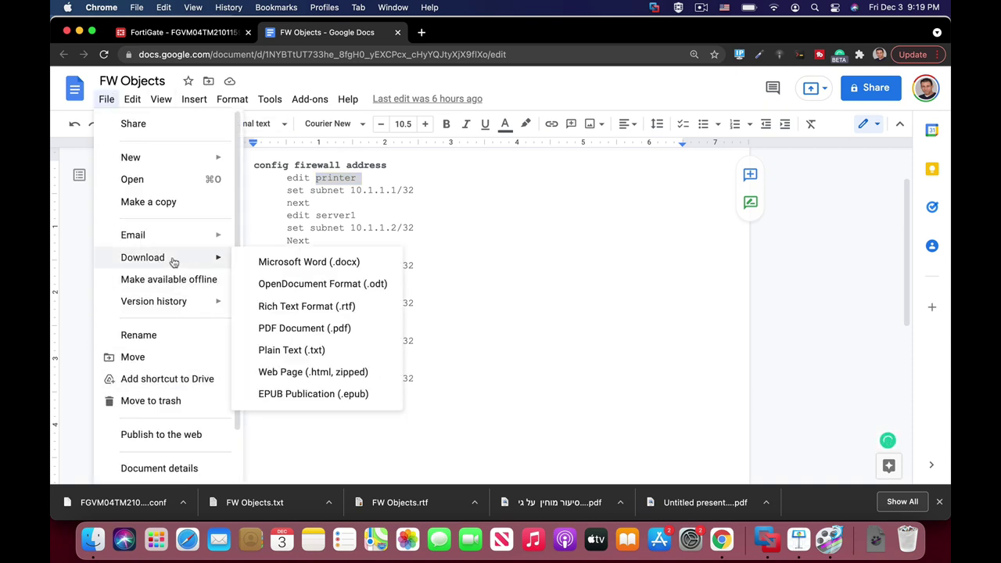
click(316, 351)
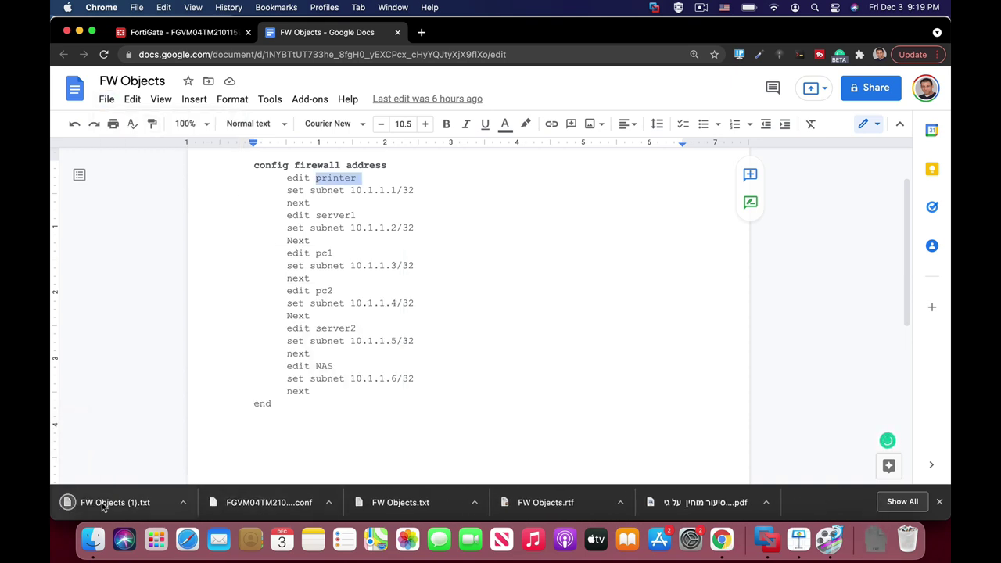
Back on the FortiGate tab, start a new automation stitch named Objects_FW.
click(218, 35)
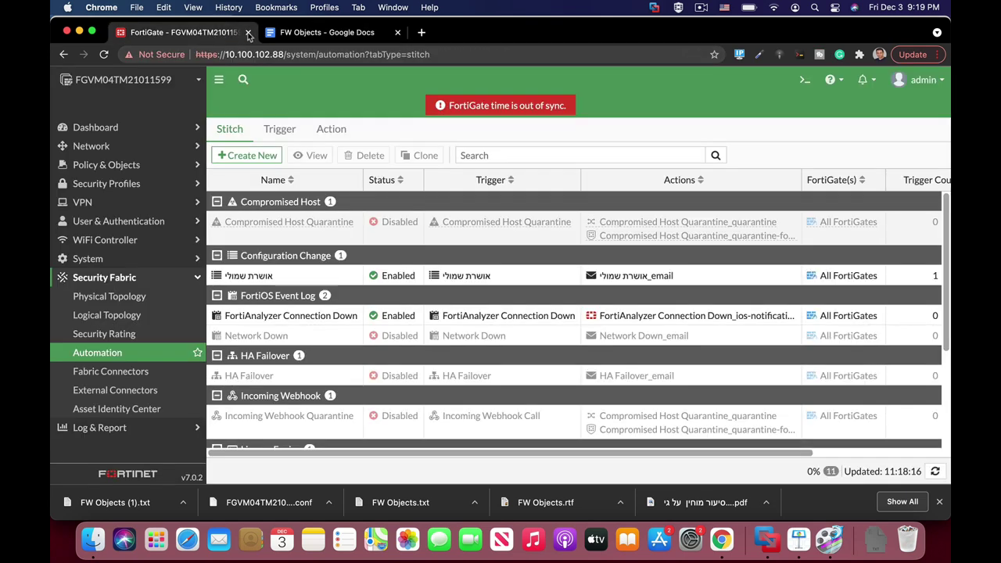
click(257, 156)
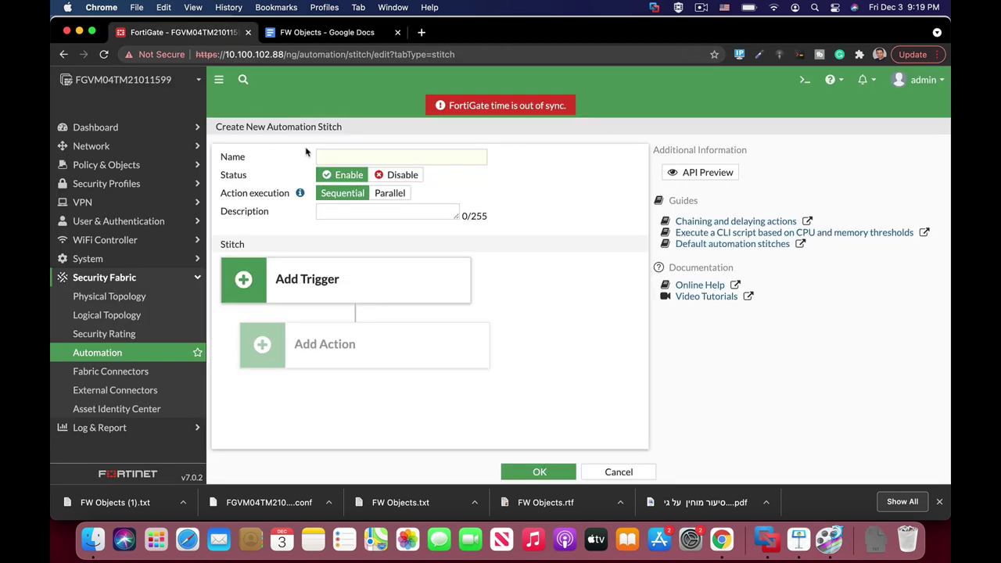
click(367, 155)
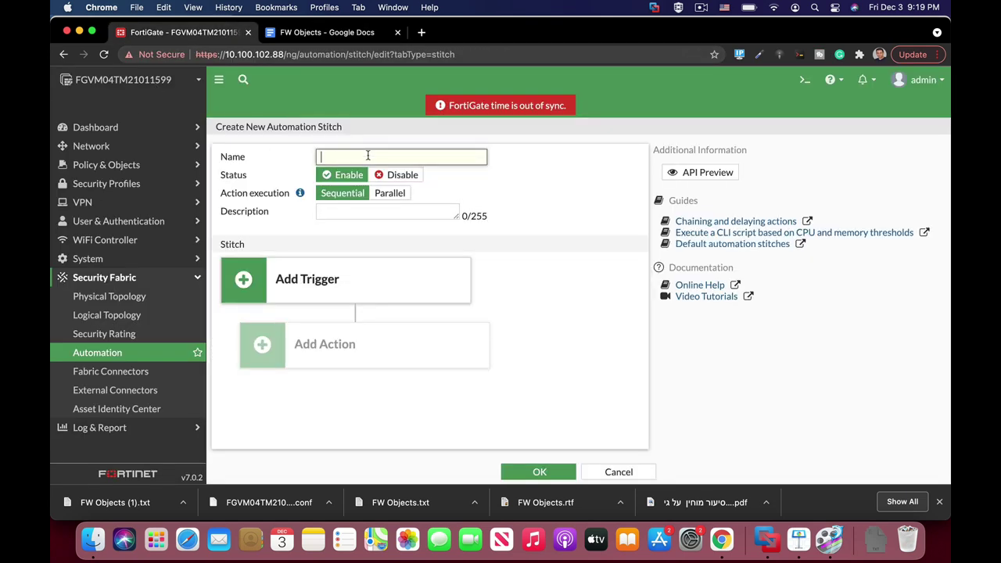
text(Objects)
text(_FW)
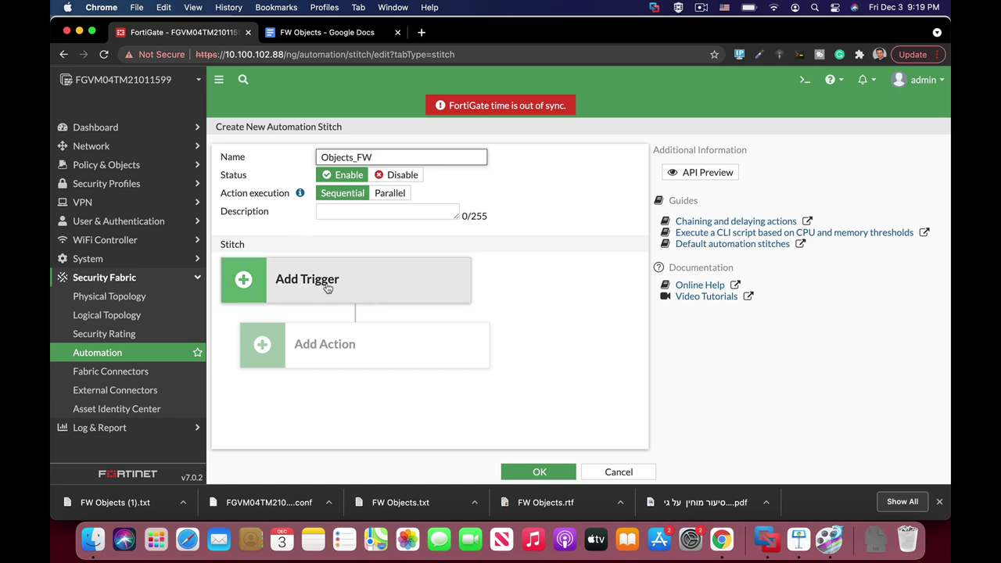
Set the Objects_FW stitch's trigger to the reboot event.
click(328, 287)
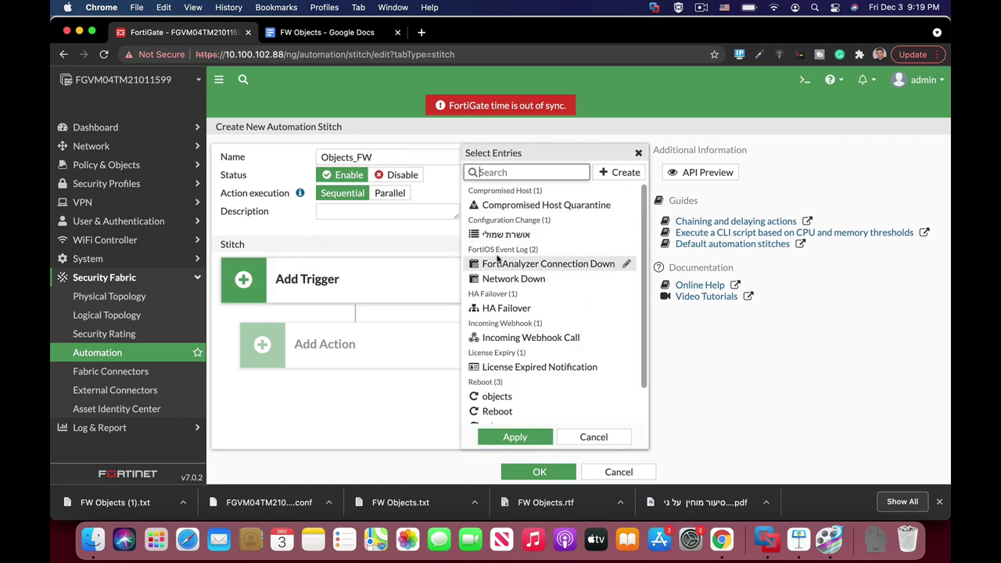
scroll(513, 401, down, 1)
click(502, 388)
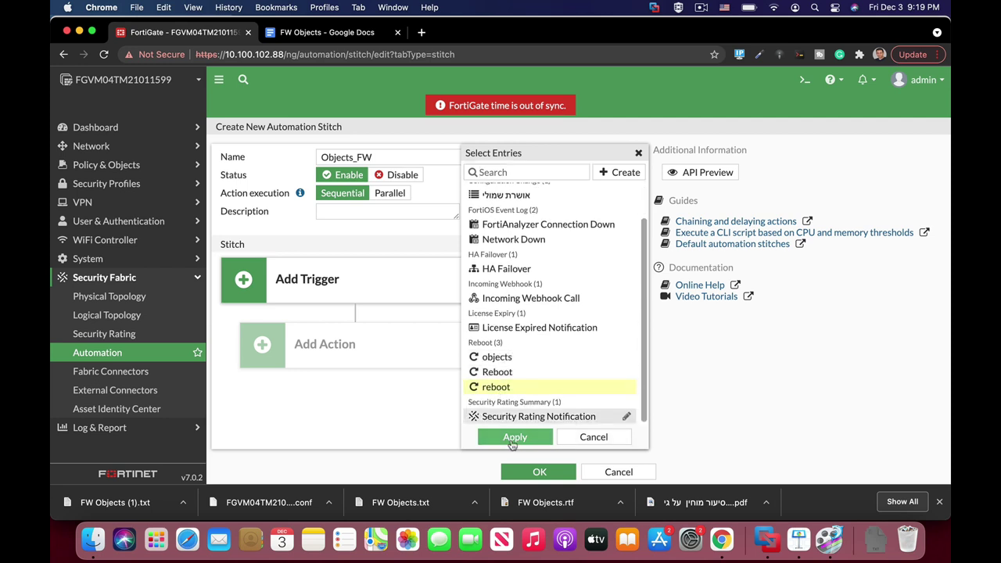
click(513, 440)
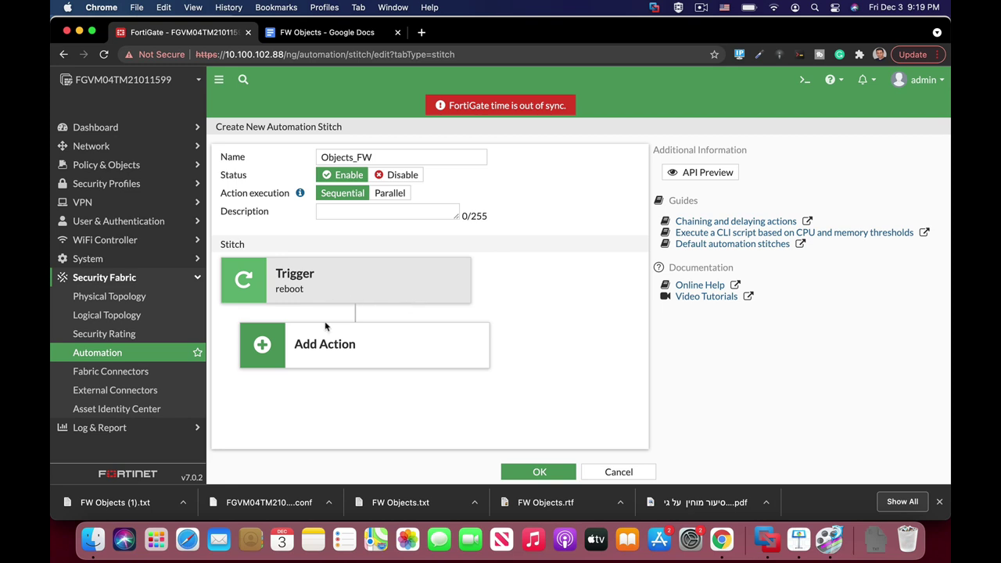
Create a new CLI Script action for the stitch and name it objects_fw.
click(334, 349)
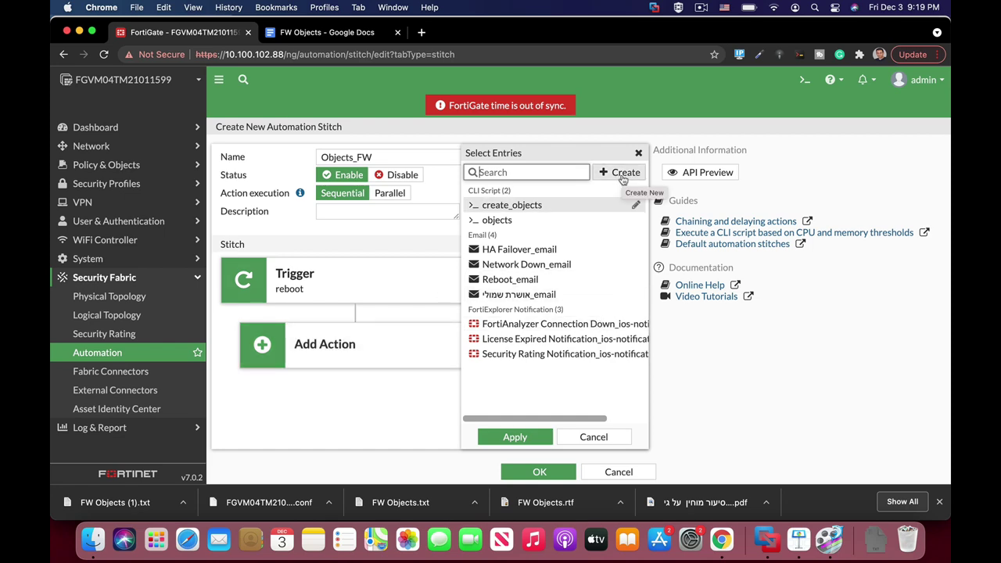
click(623, 173)
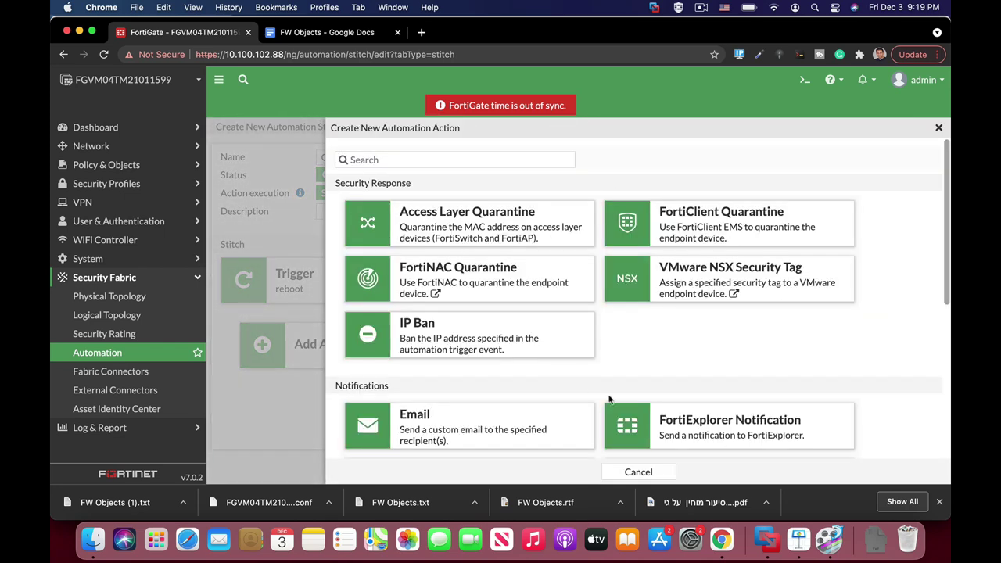
scroll(608, 395, down, 3)
scroll(610, 401, down, 3)
click(436, 423)
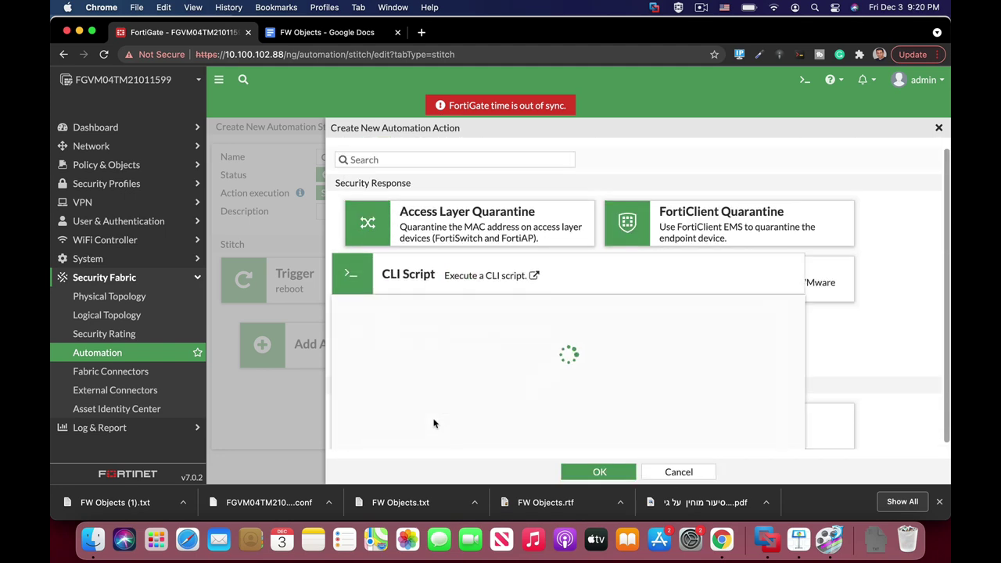
click(440, 201)
text(objects_fw)
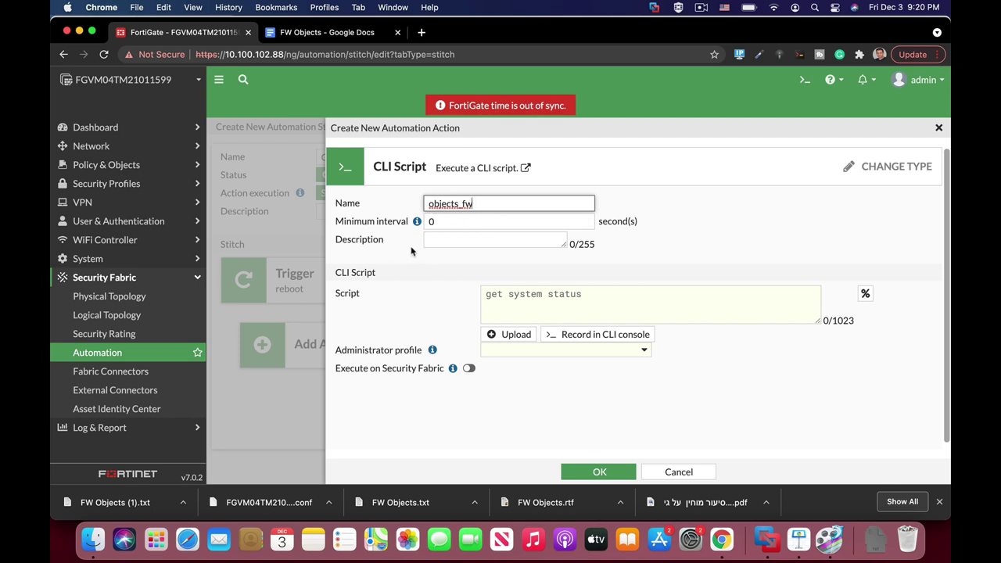
Upload FW Objects (1).txt from Downloads as the objects_fw script and review its contents.
click(518, 335)
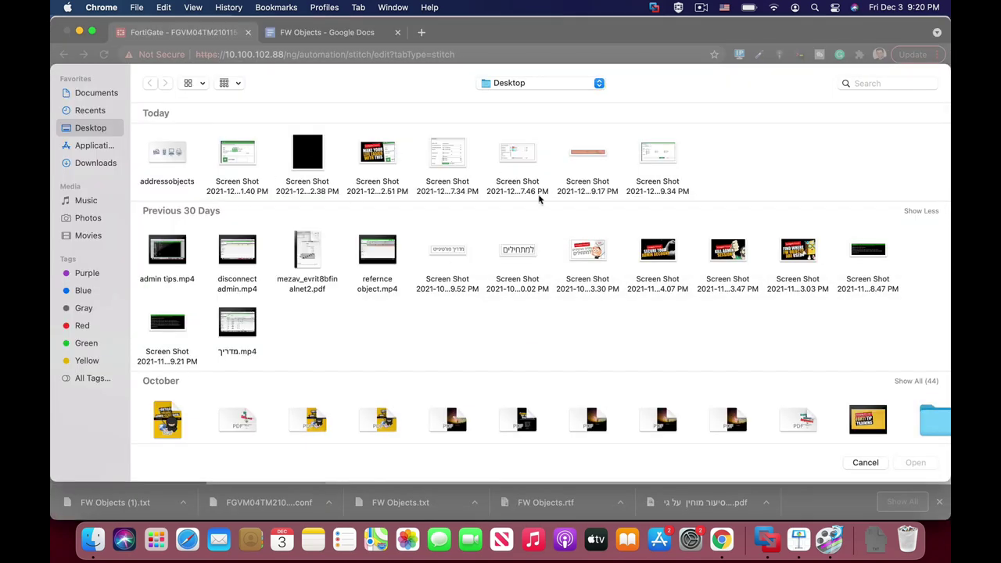
click(90, 167)
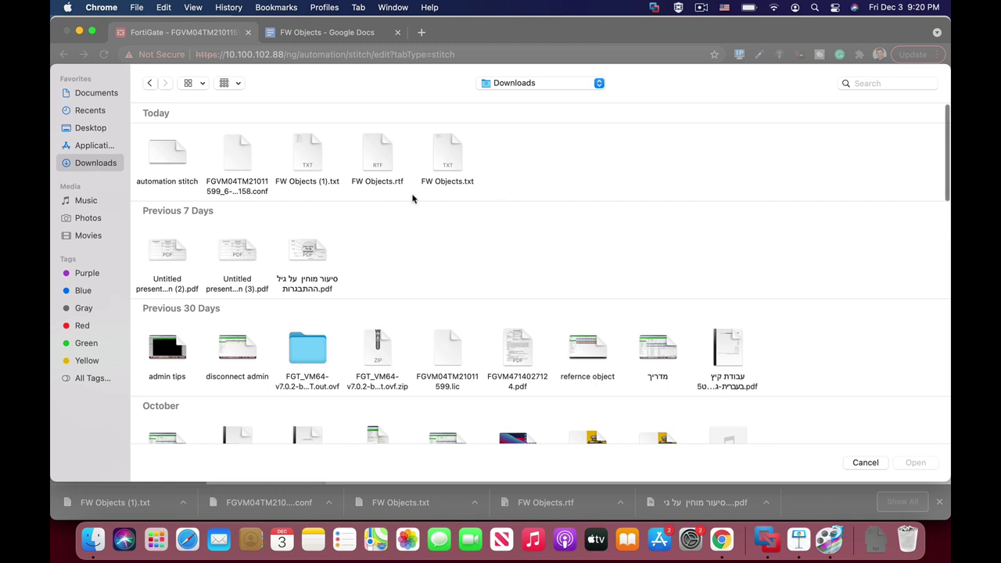
click(307, 156)
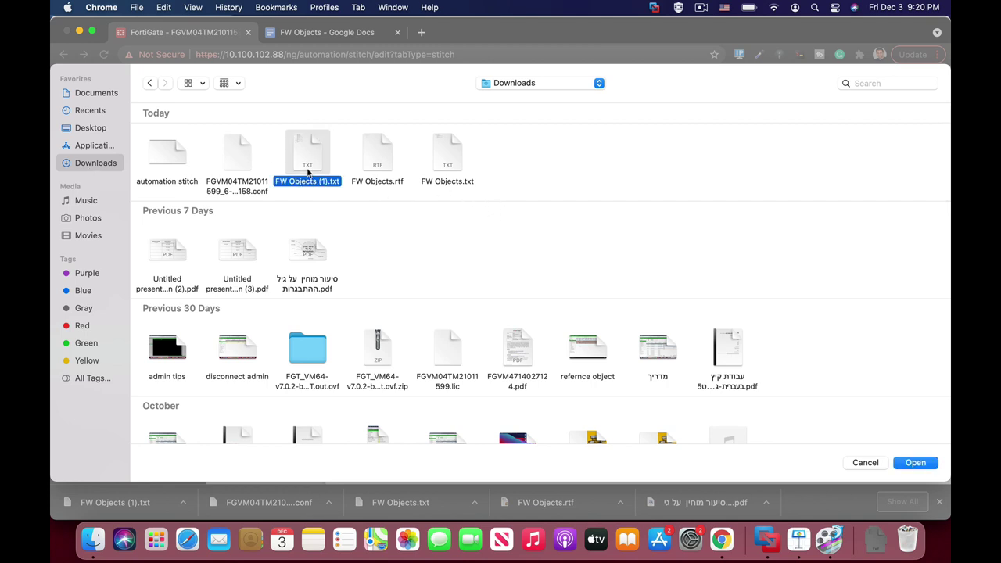
key(Return)
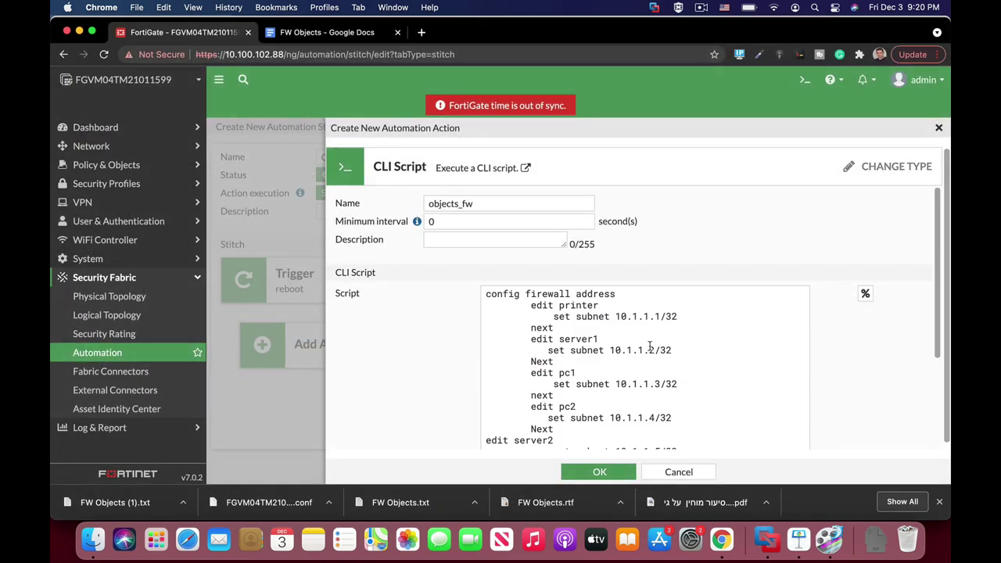
scroll(578, 331, down, 5)
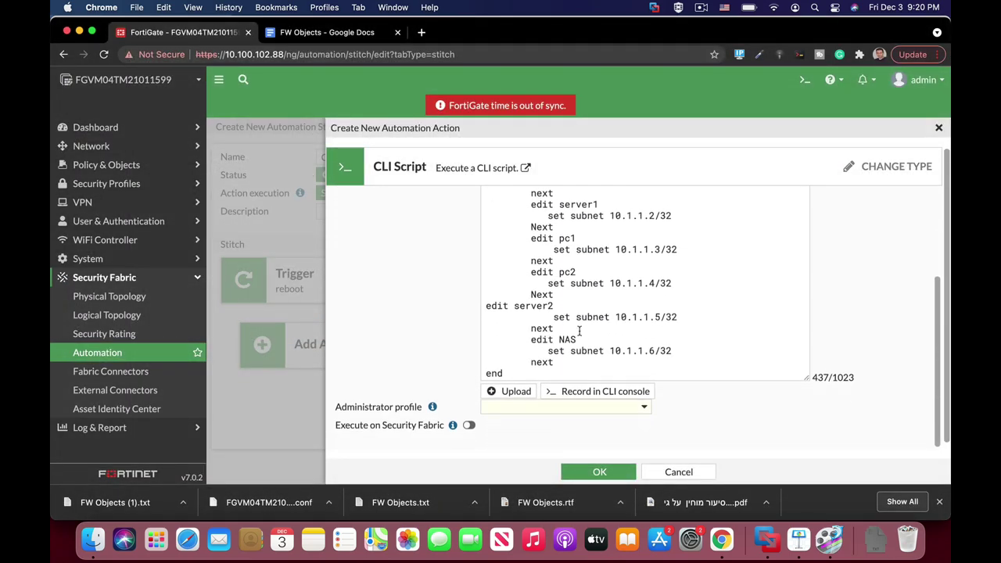
scroll(579, 331, up, 2)
scroll(578, 331, down, 3)
Give the objects_fw action the super_admin administrator profile and save it.
click(594, 408)
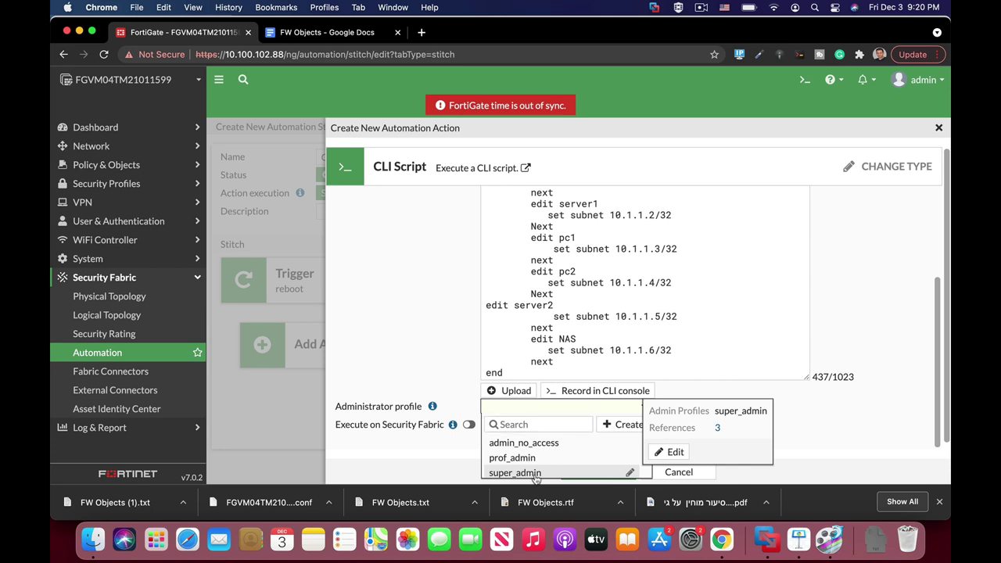
click(536, 473)
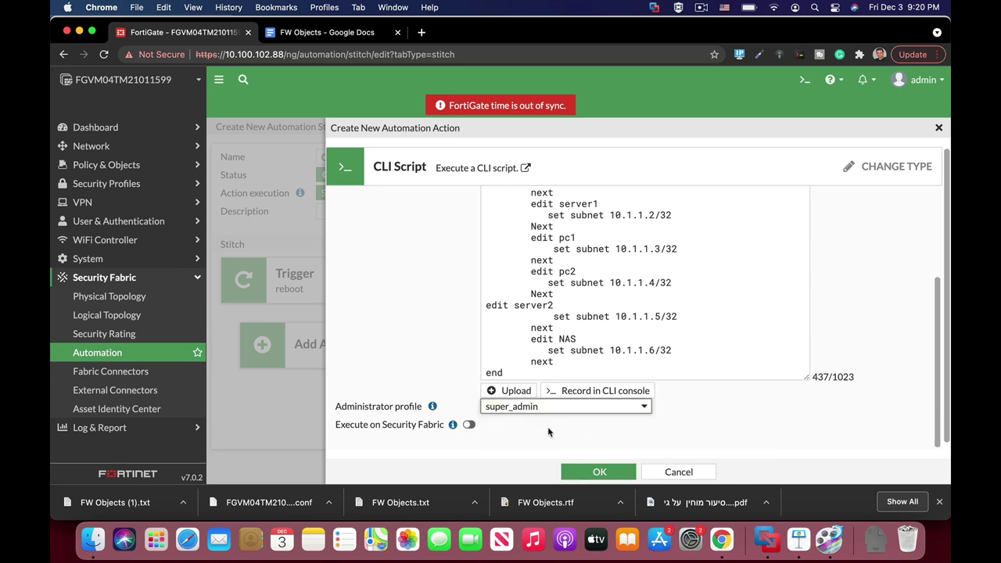
click(600, 473)
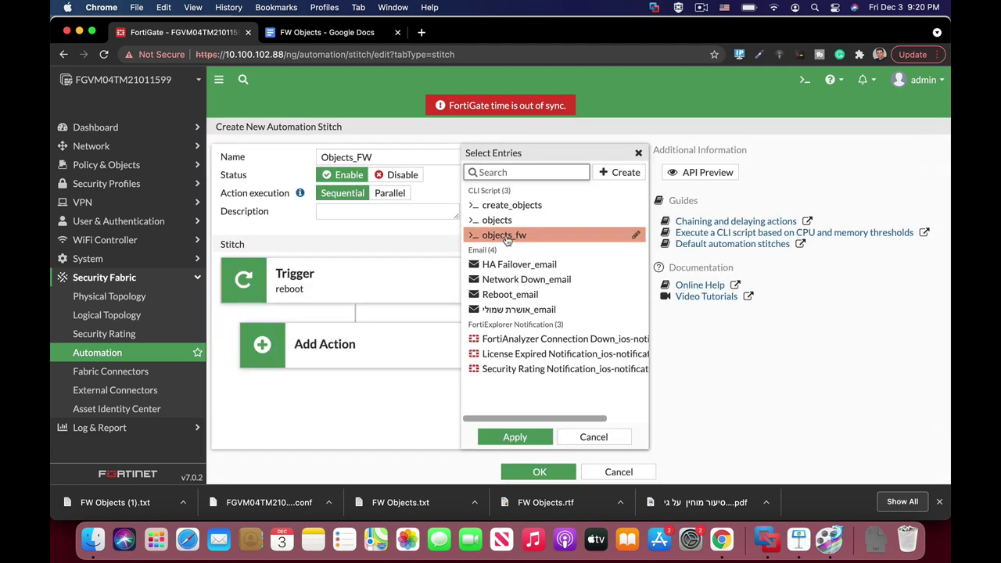
Attach objects_fw as the stitch's action and save the Objects_FW stitch.
click(507, 241)
click(509, 430)
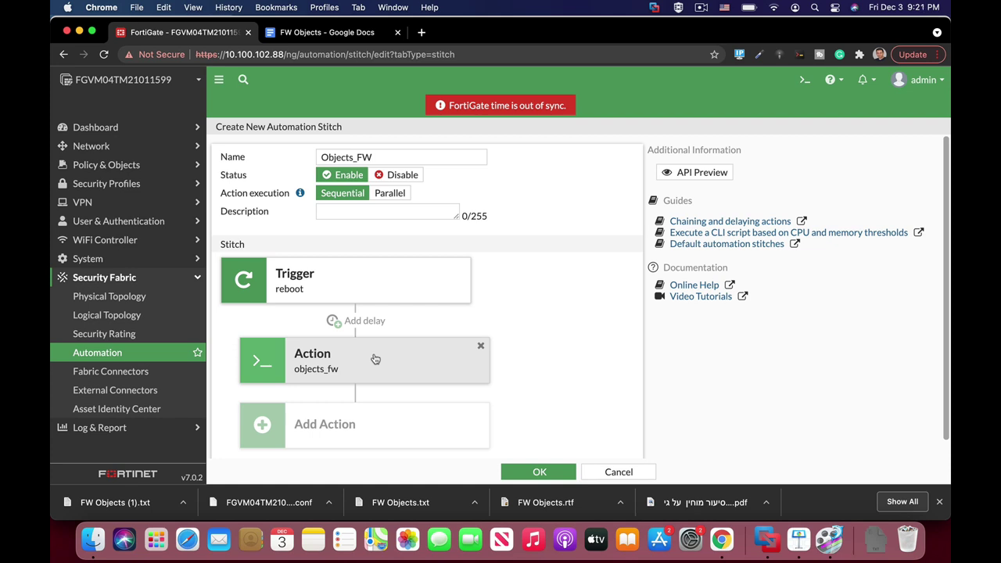
click(551, 472)
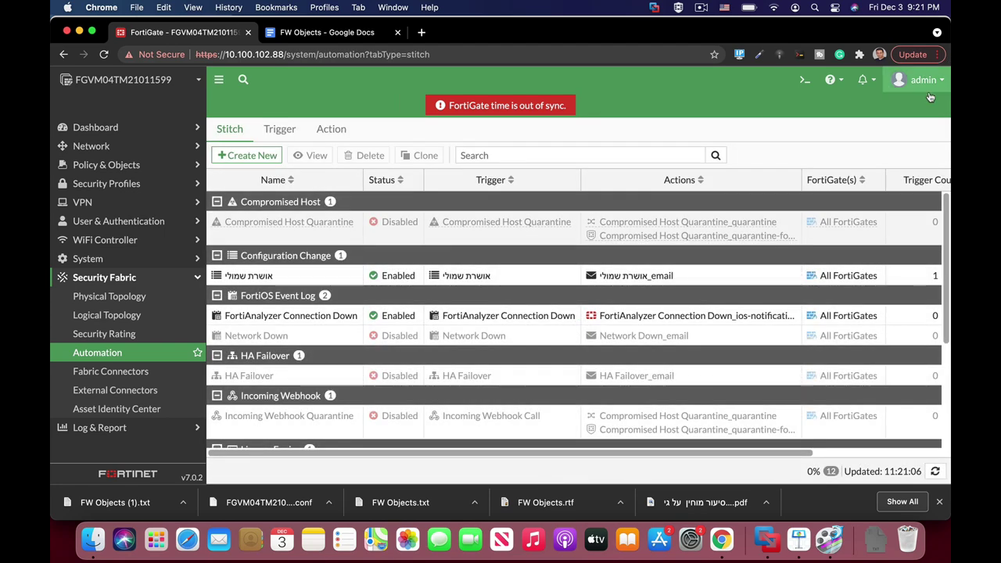
Reboot the FortiGate with 'execute reboot' in the CLI console, confirming with y.
click(805, 80)
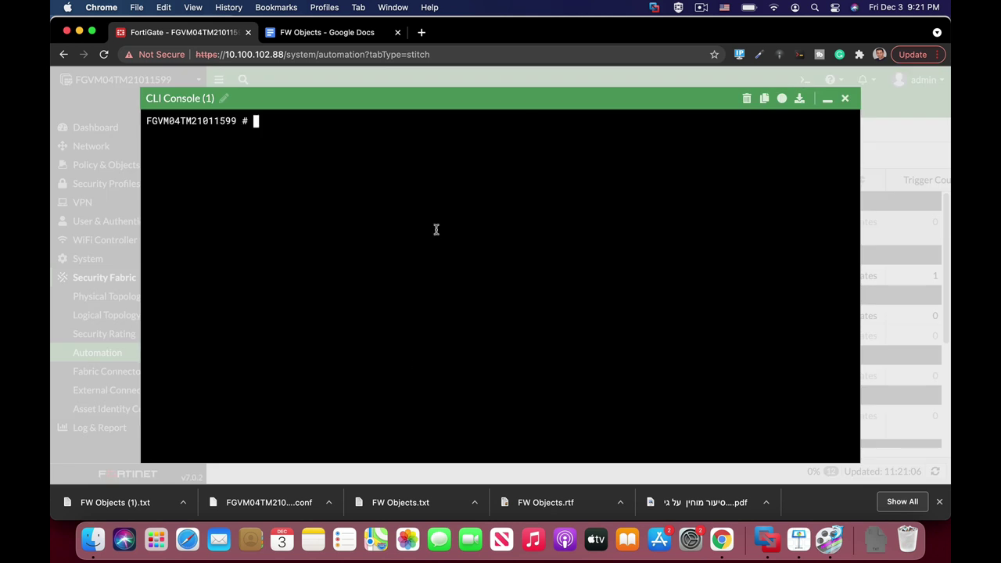
text(execute reboot)
key(Return)
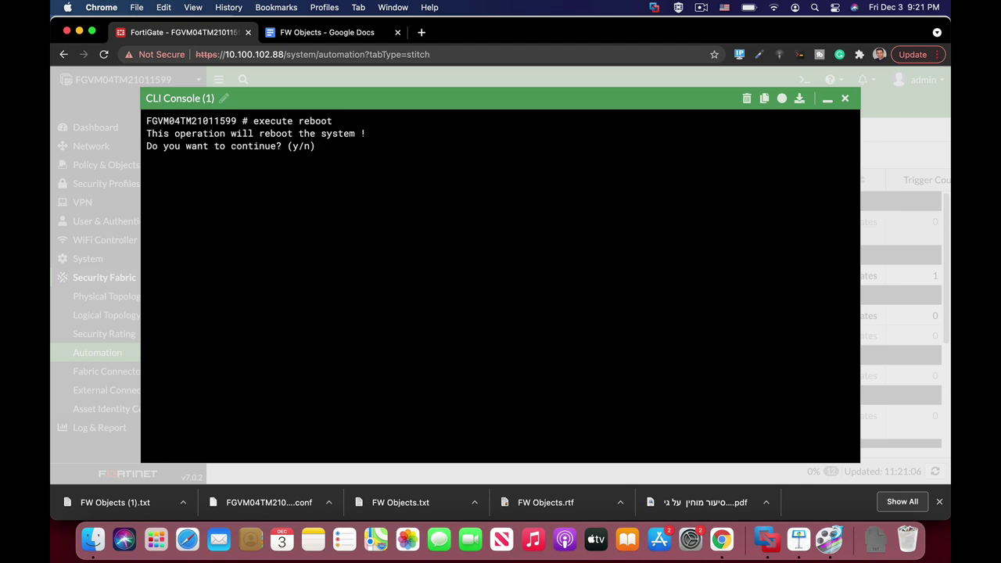
key(y)
key(Return)
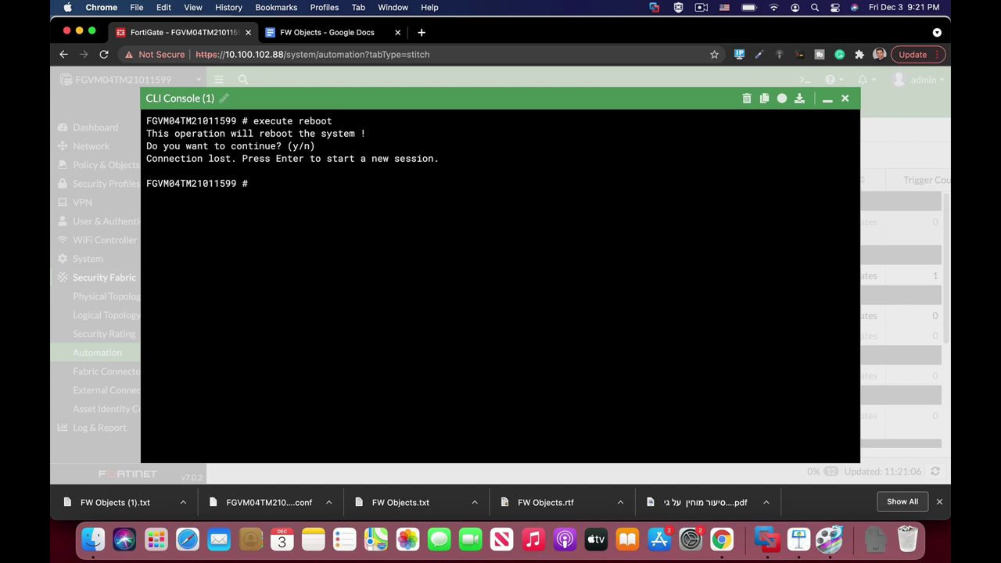
key(super+Tab)
key(super+Tab)
key(super+Tab)
key(super+Tab)
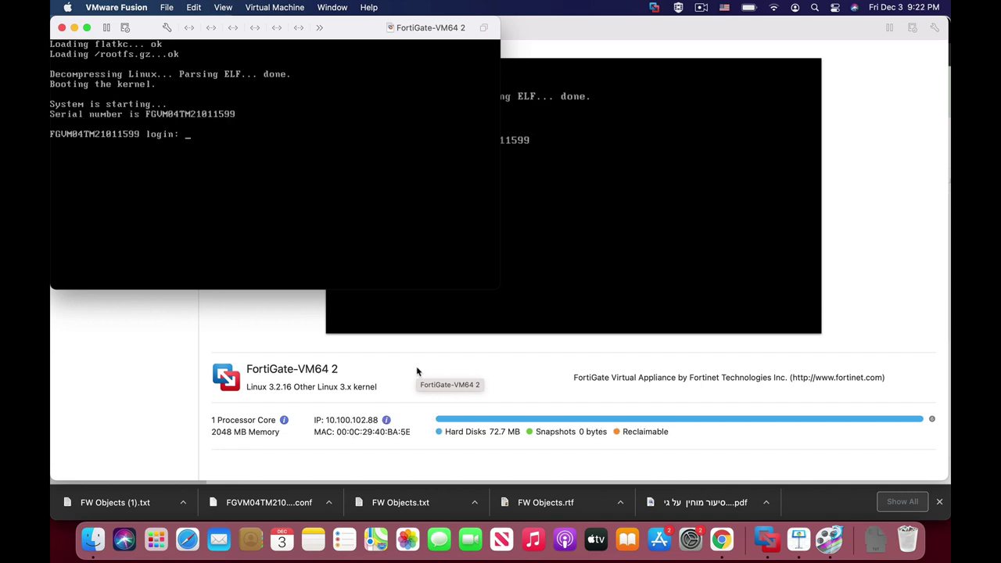
Once the FortiGate VM reaches its login prompt, return to the Chrome browser.
key(super+Tab)
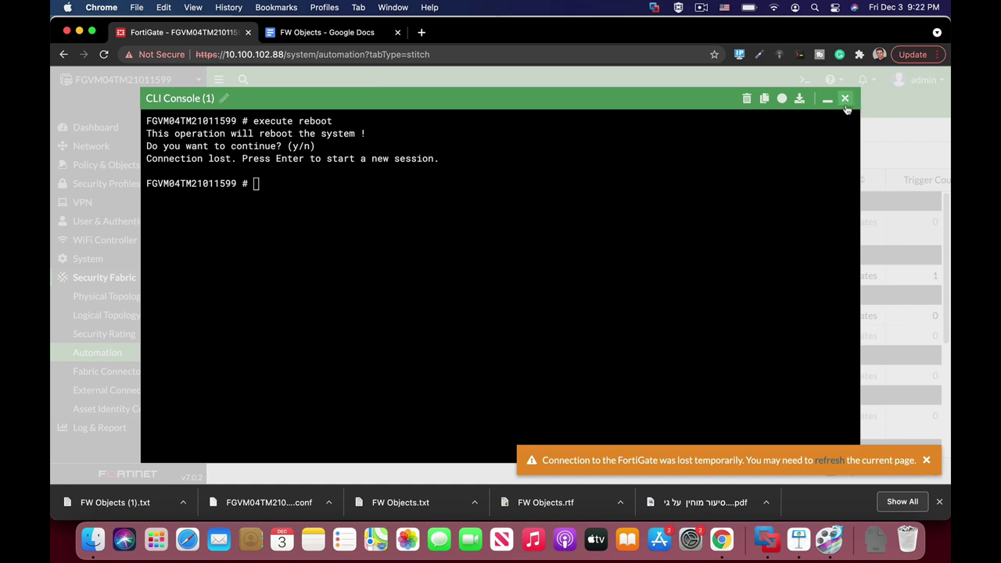
Close the CLI console and log back in with the admin username and its password.
click(844, 99)
click(451, 54)
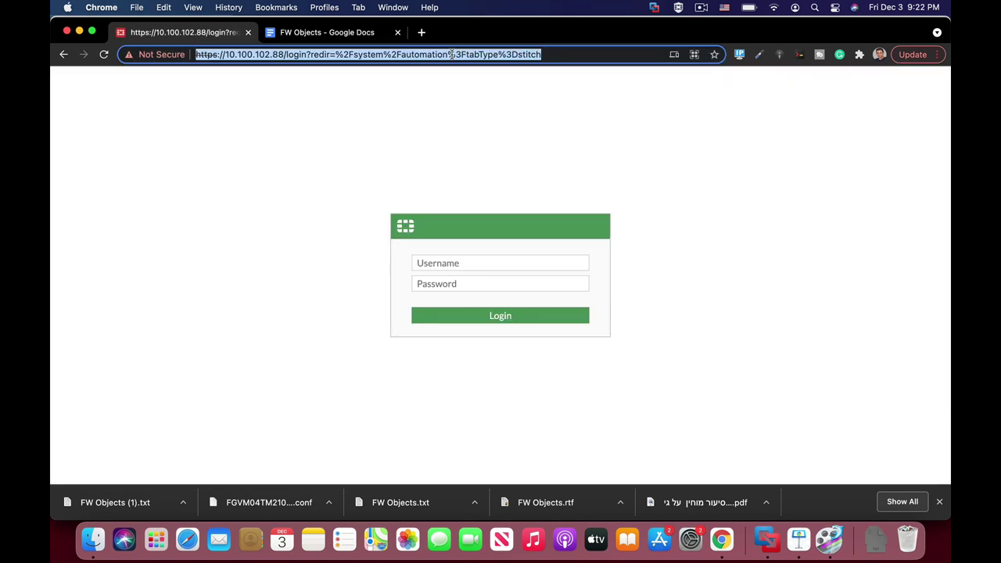
click(459, 262)
text(admin)
key(Tab)
text(••)
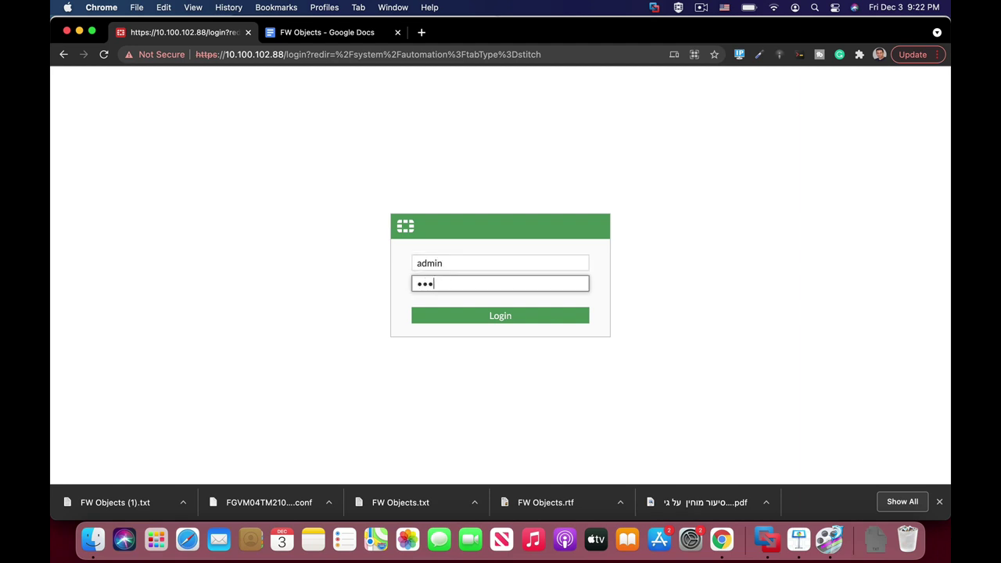
text(••••)
key(Return)
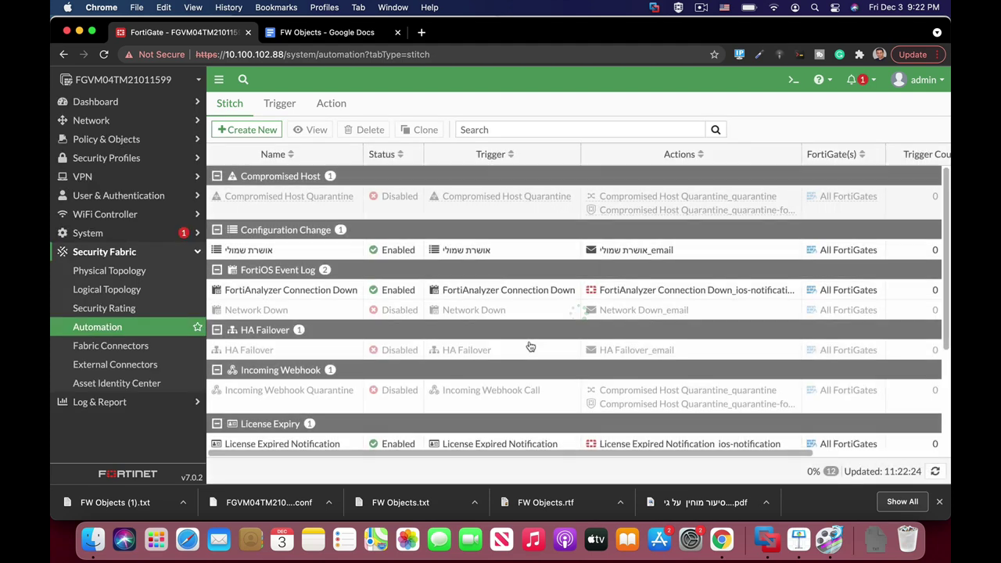
Open Policy & Objects > Addresses to check the imported NAS, pc1, pc2, printer and server1 entries.
click(133, 141)
click(101, 200)
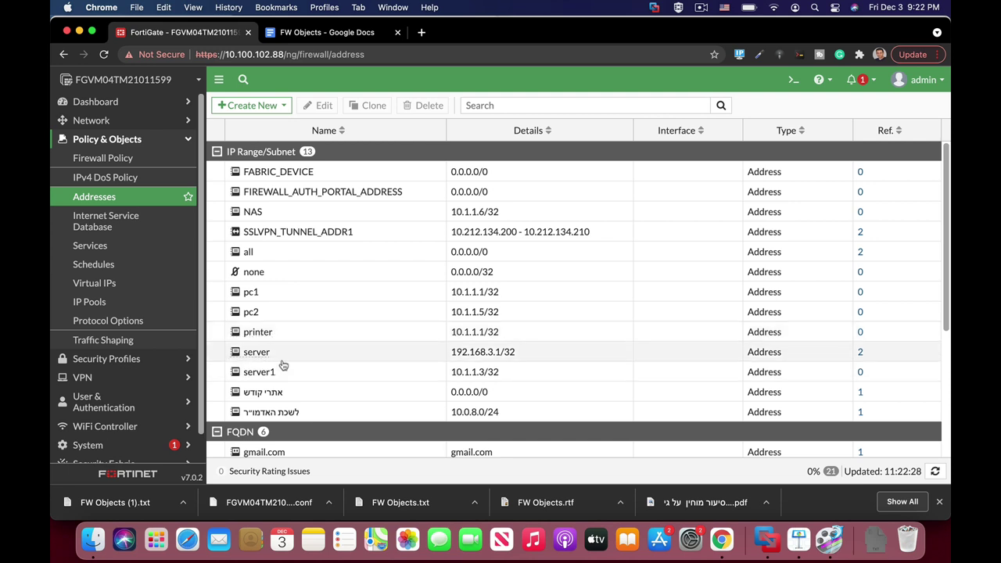
mouse_move(262, 216)
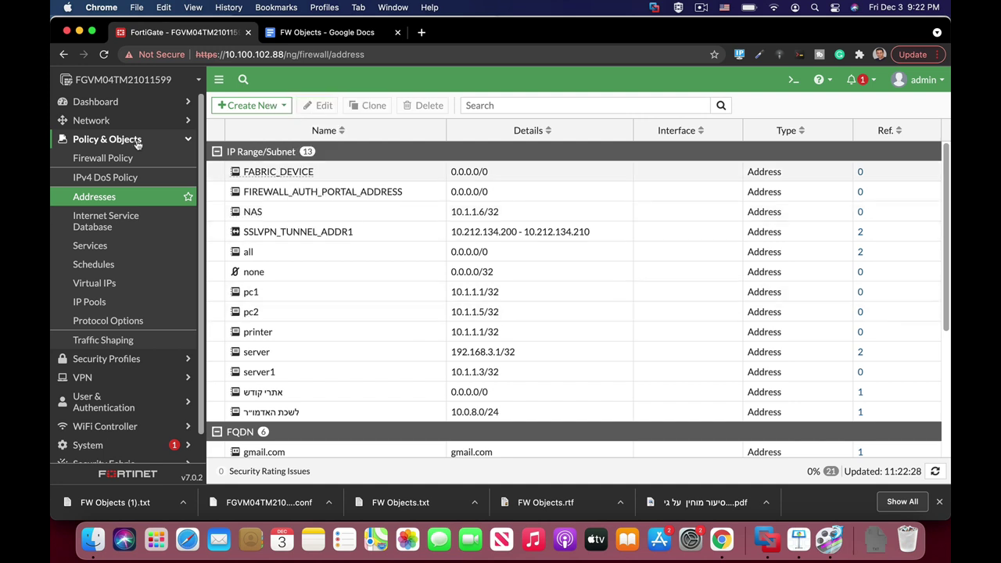
Start a new firewall policy with destinations pc1, pc2, printer and server.
click(104, 160)
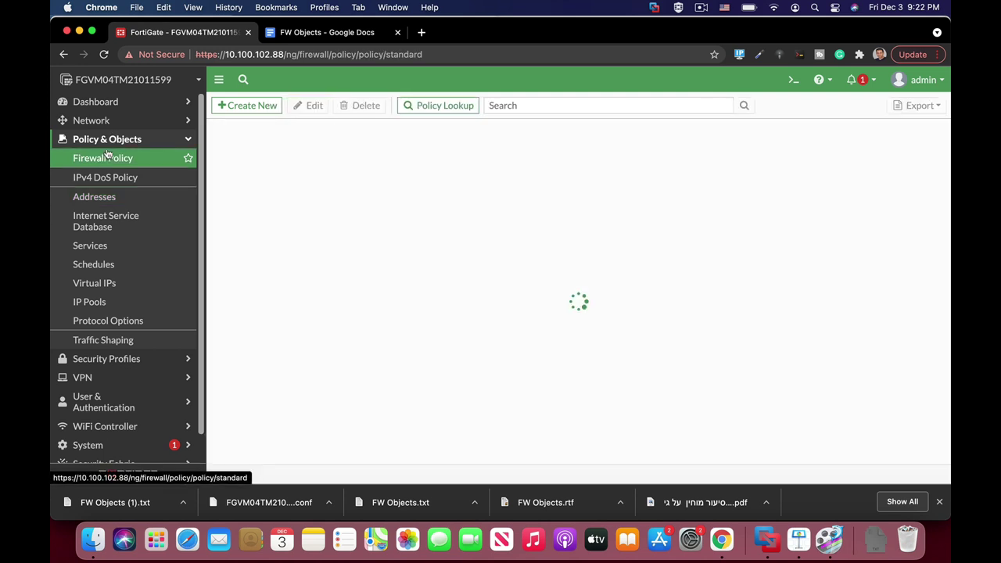
click(272, 105)
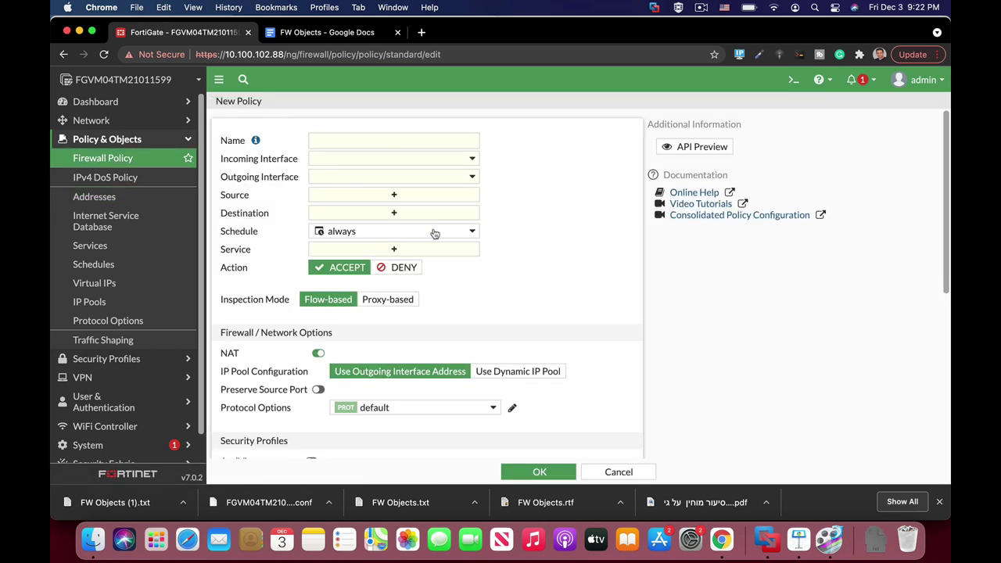
mouse_move(433, 232)
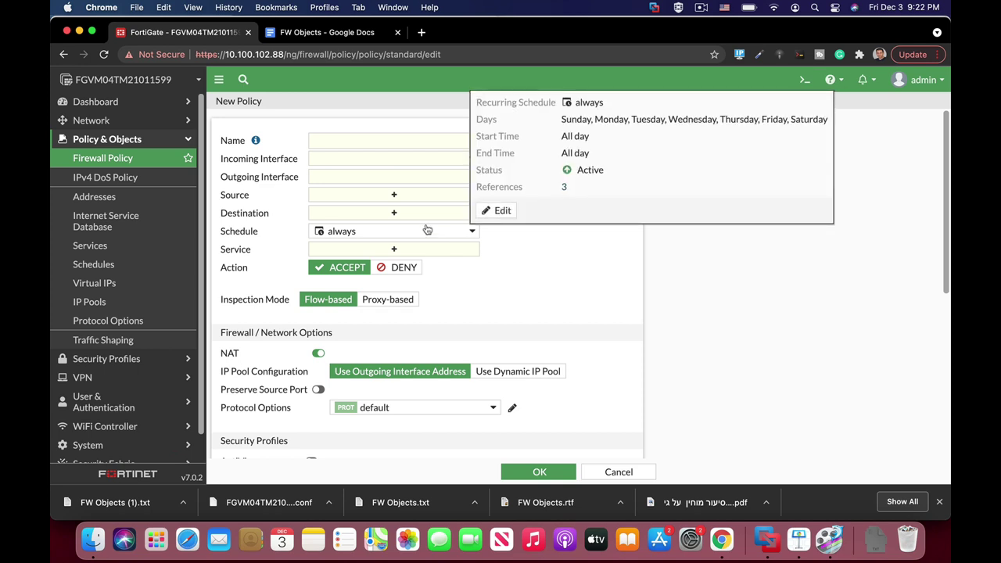
click(413, 212)
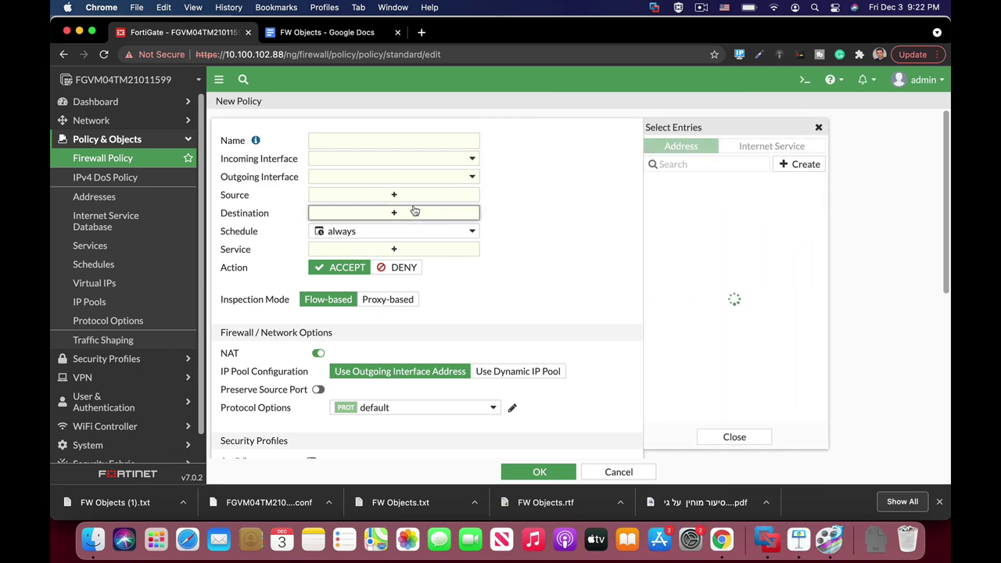
scroll(736, 368, down, 4)
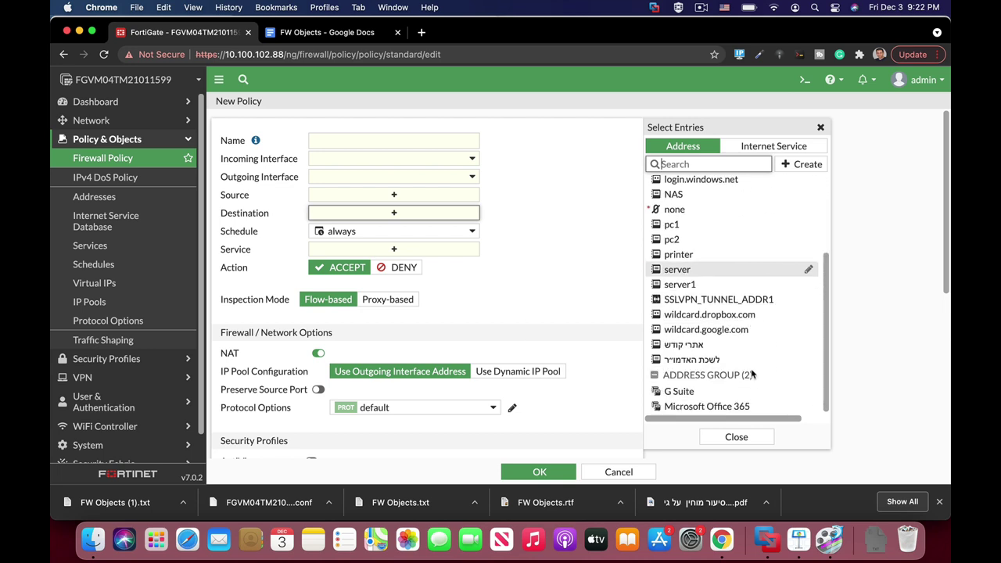
click(673, 224)
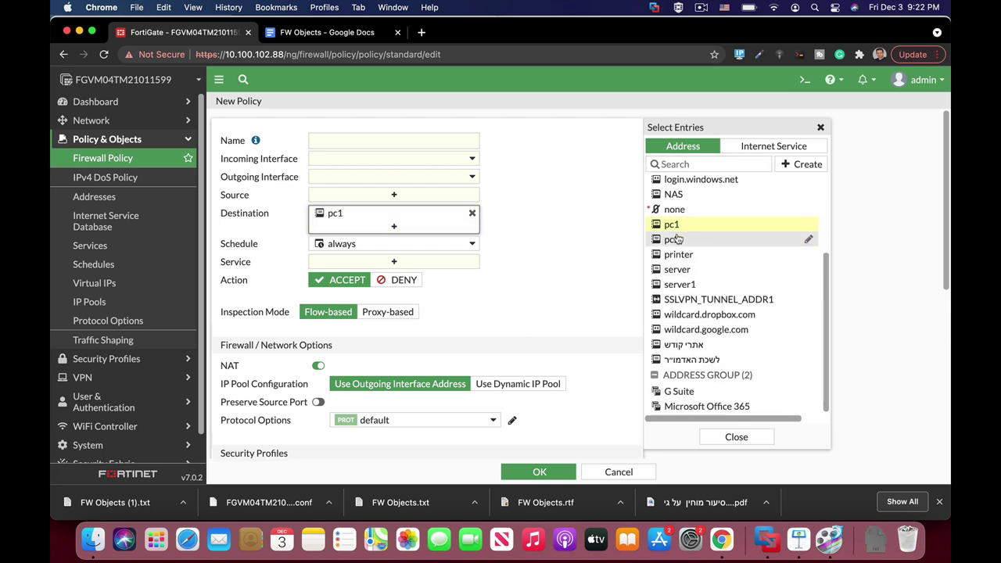
click(676, 239)
click(678, 254)
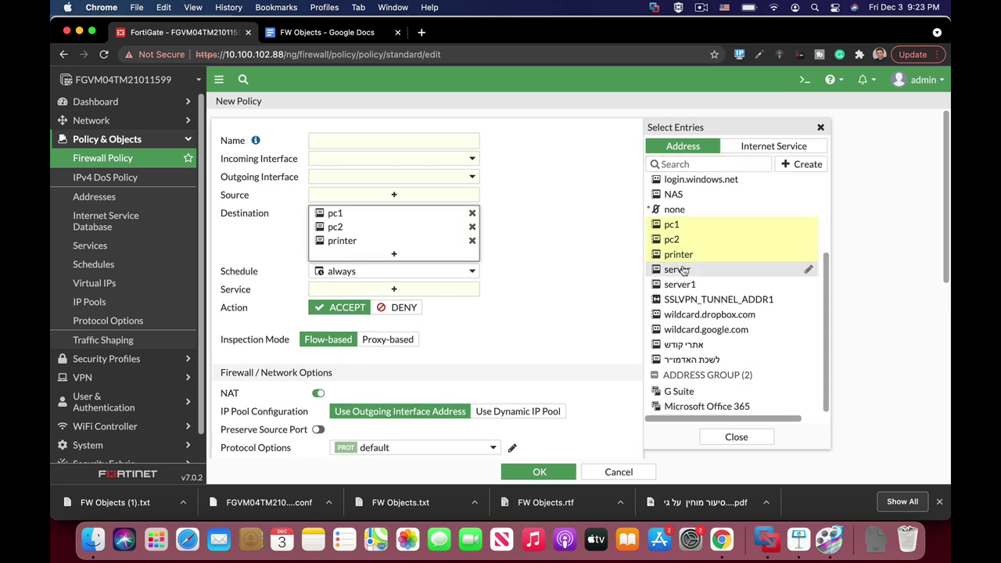
click(685, 270)
Add pc1, pc2 and printer as the policy's source addresses.
click(369, 195)
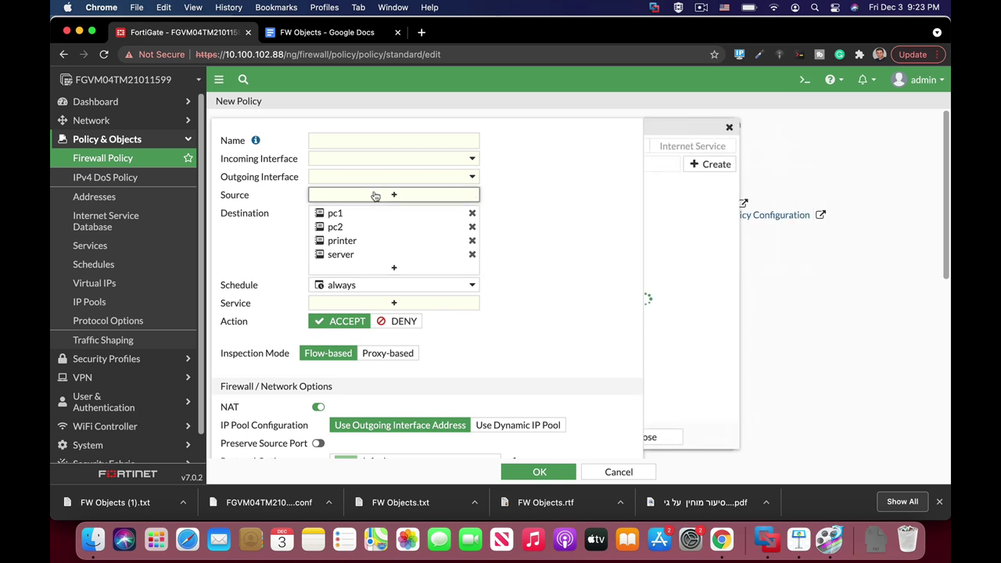
scroll(805, 328, down, 3)
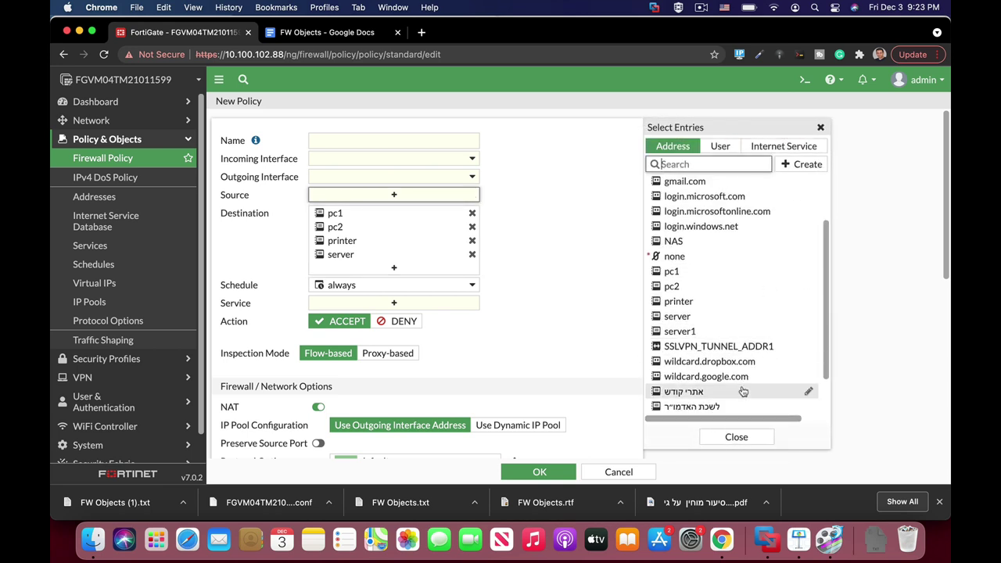
click(690, 274)
click(688, 286)
click(682, 302)
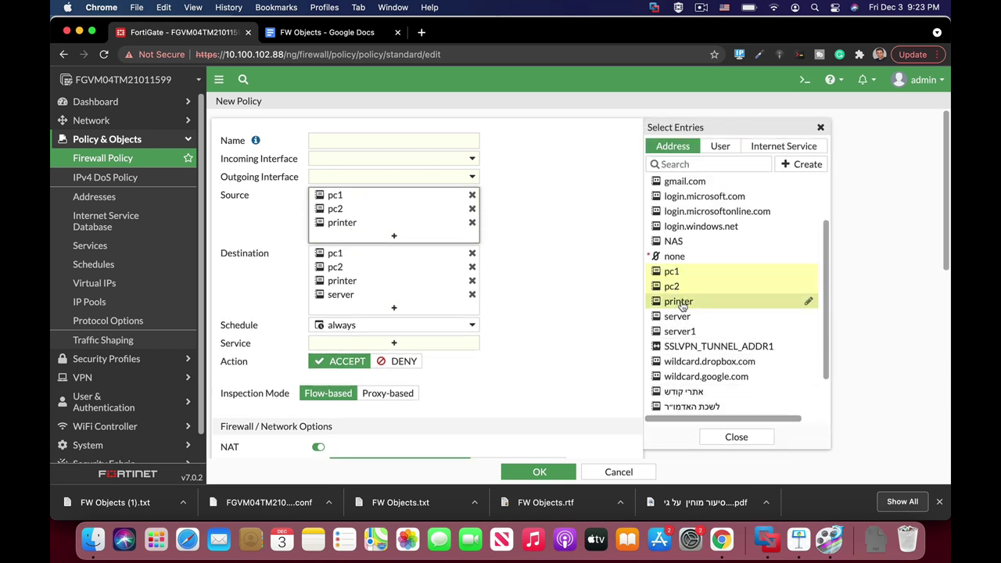